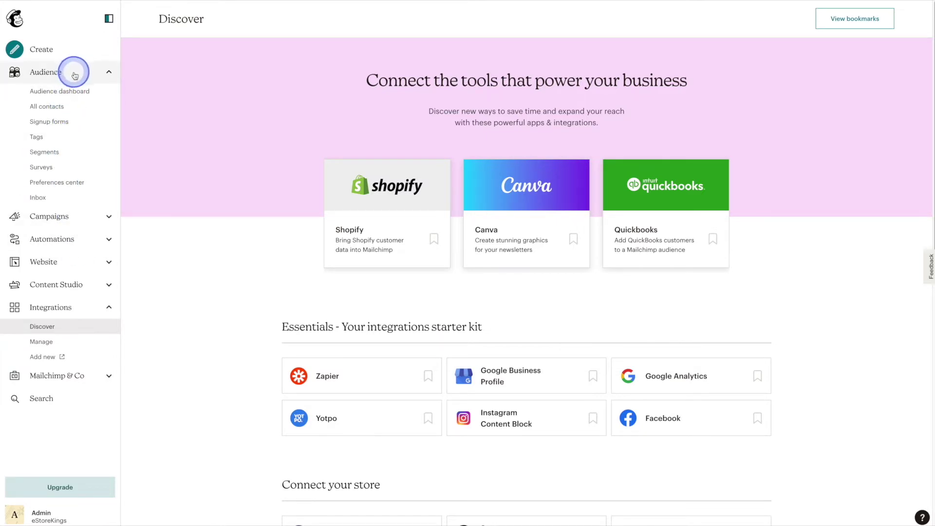
# Open the eStoreKings form builder from Signup forms and switch to the Unsubscribe success page
pyautogui.click(86, 123)
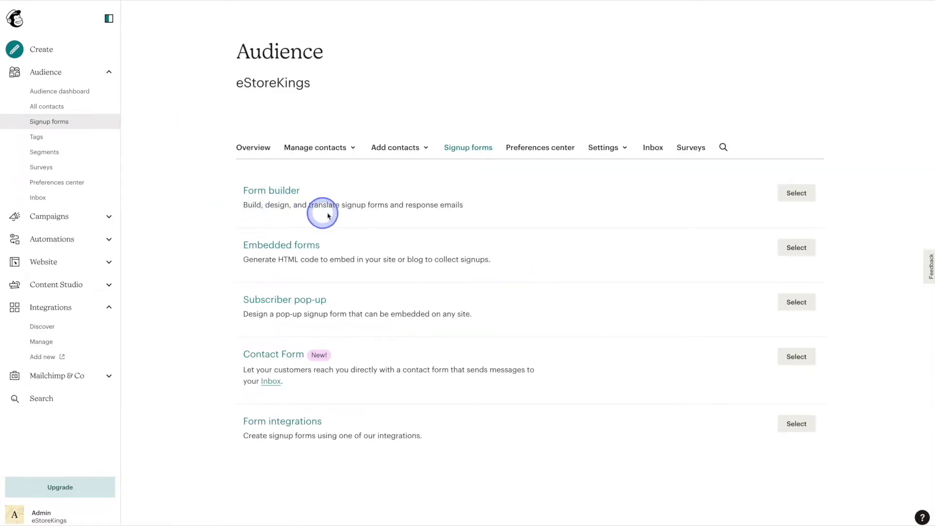
pyautogui.click(788, 195)
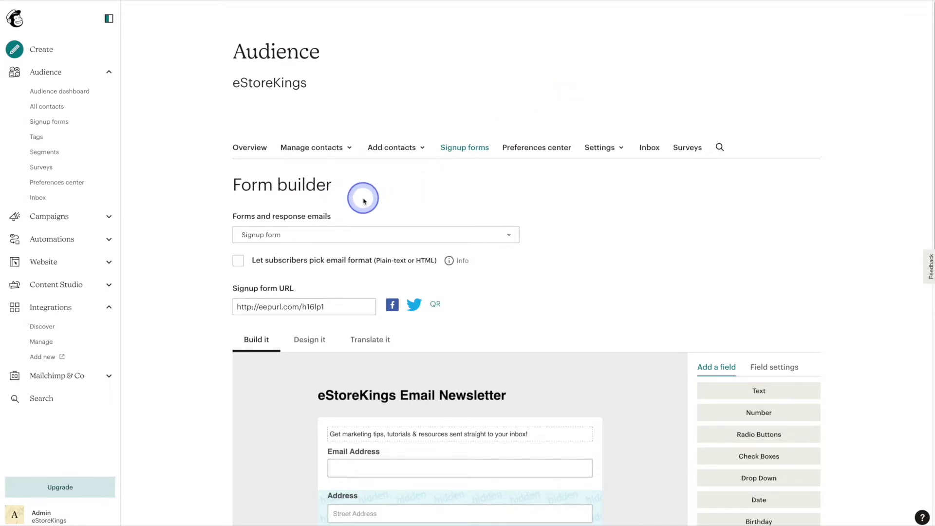
pyautogui.click(376, 236)
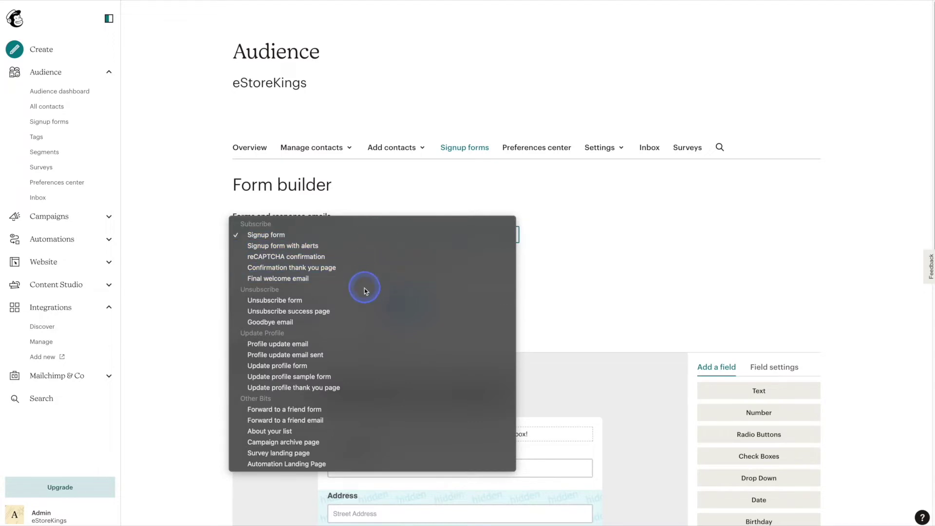
pyautogui.click(358, 312)
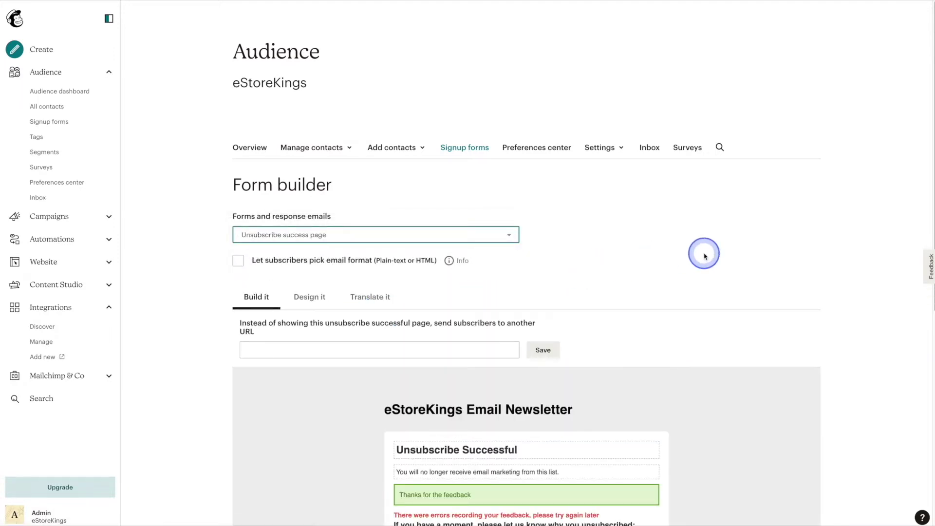
pyautogui.scroll(-5, 704, 253)
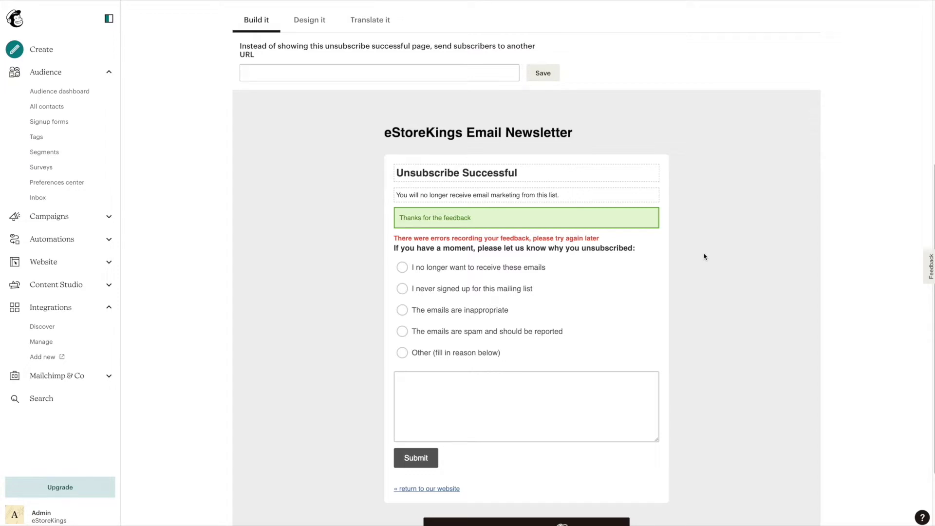
# Open the 'Unsubscribe Successful' heading block in the preview for editing
pyautogui.click(715, 246)
pyautogui.moveTo(611, 172)
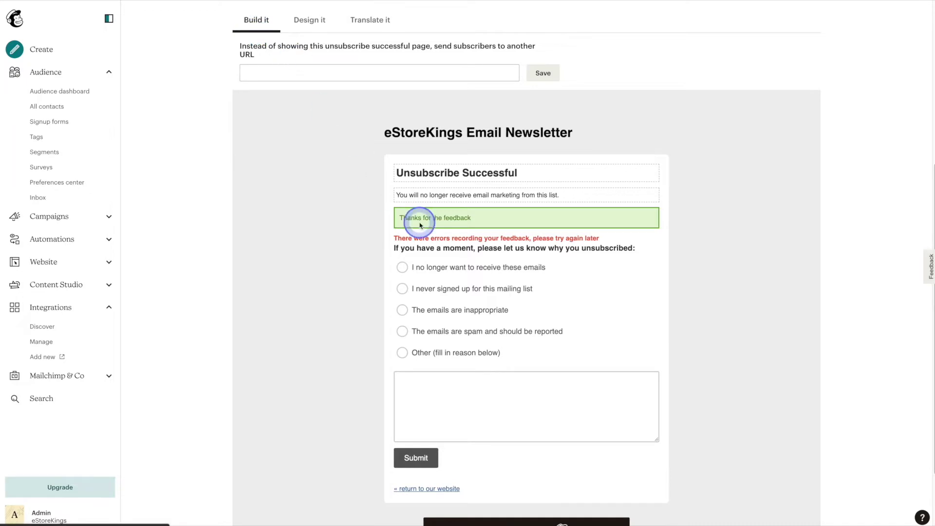
pyautogui.moveTo(547, 168)
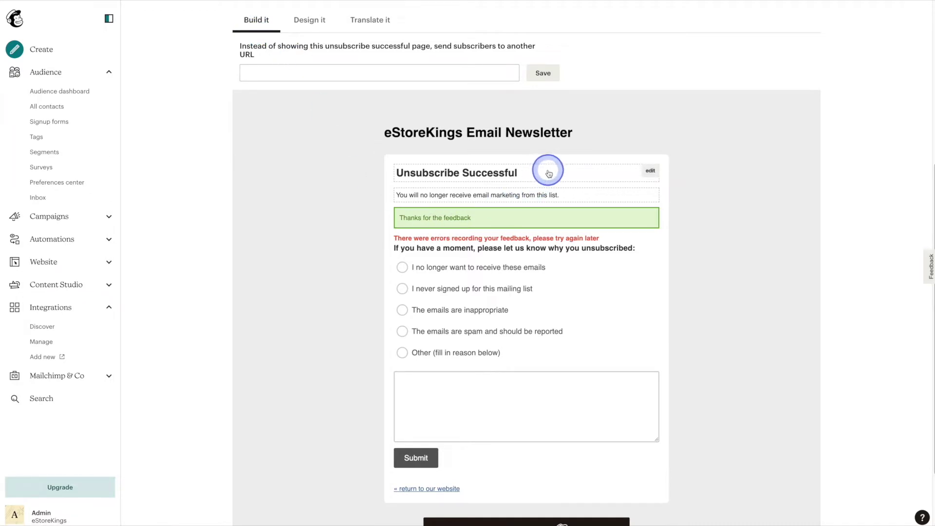
pyautogui.click(548, 173)
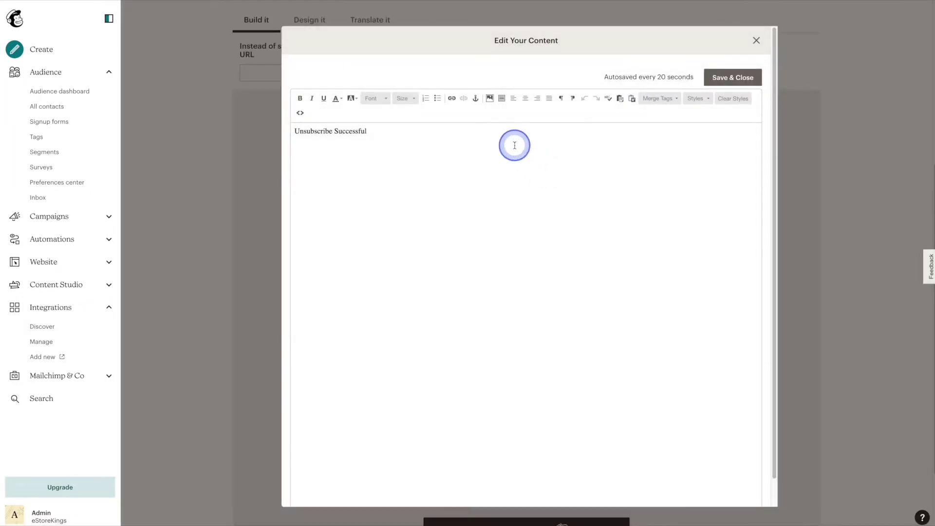
# Close the Edit Your Content dialog without changing the heading
pyautogui.click(756, 40)
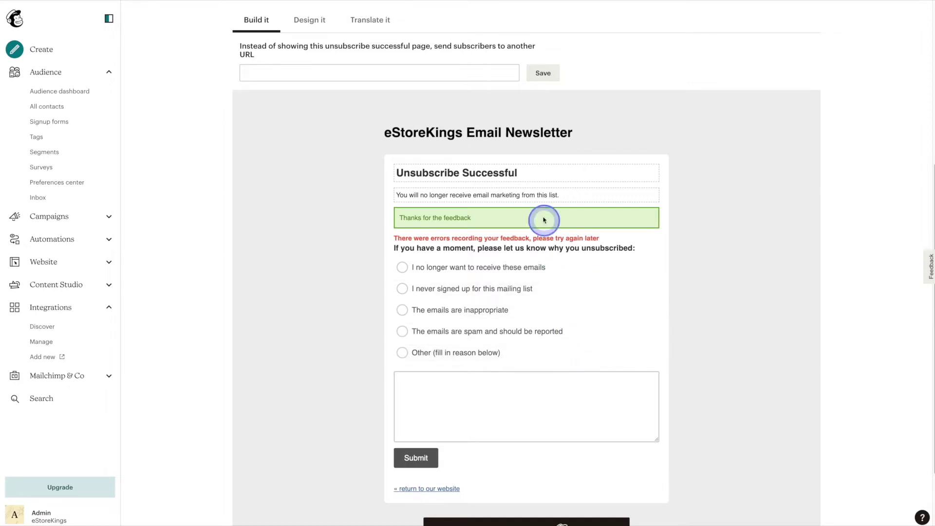
# Show the Translate it fields and select the 'I no longer want to receive these emails' reason
pyautogui.click(383, 22)
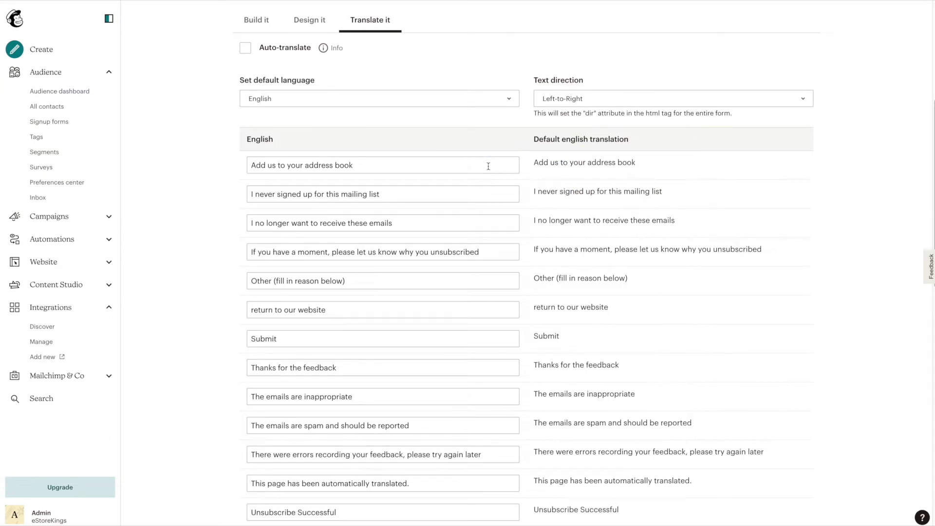
pyautogui.scroll(-12, 488, 166)
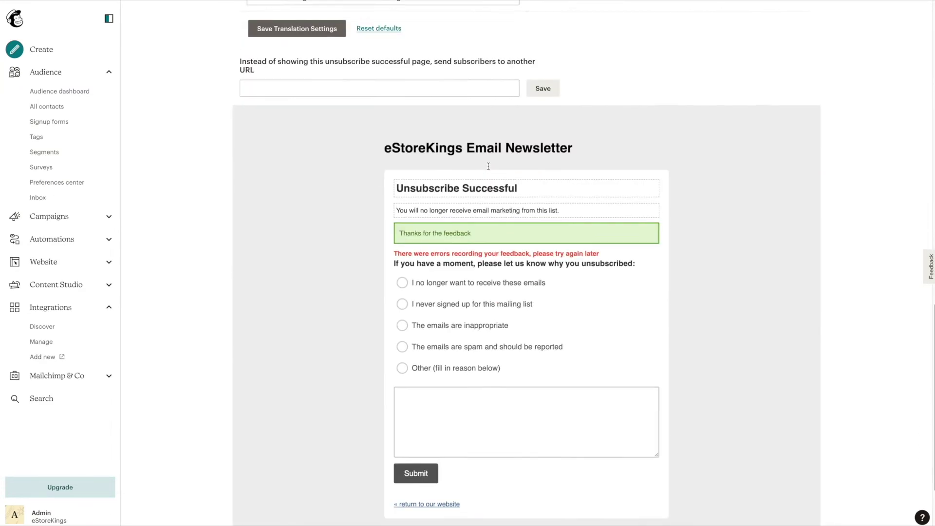
pyautogui.click(494, 180)
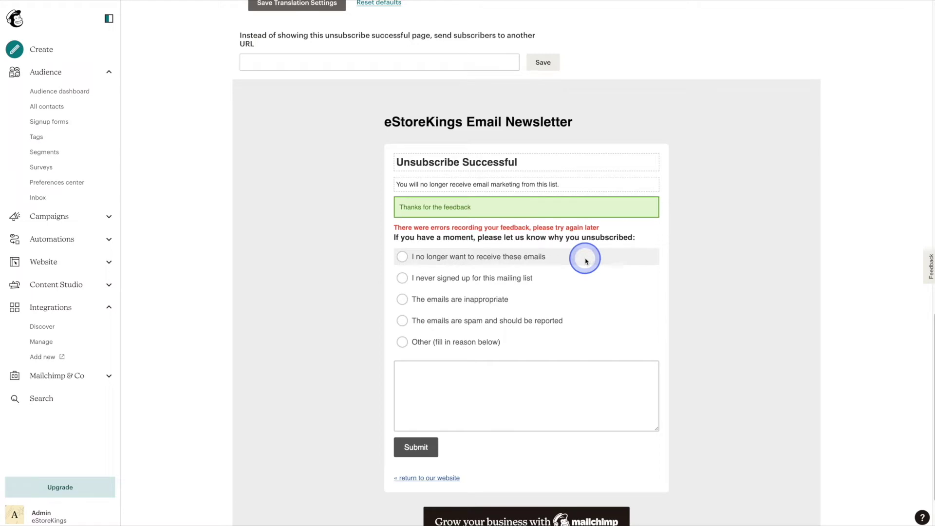
pyautogui.scroll(10, 586, 262)
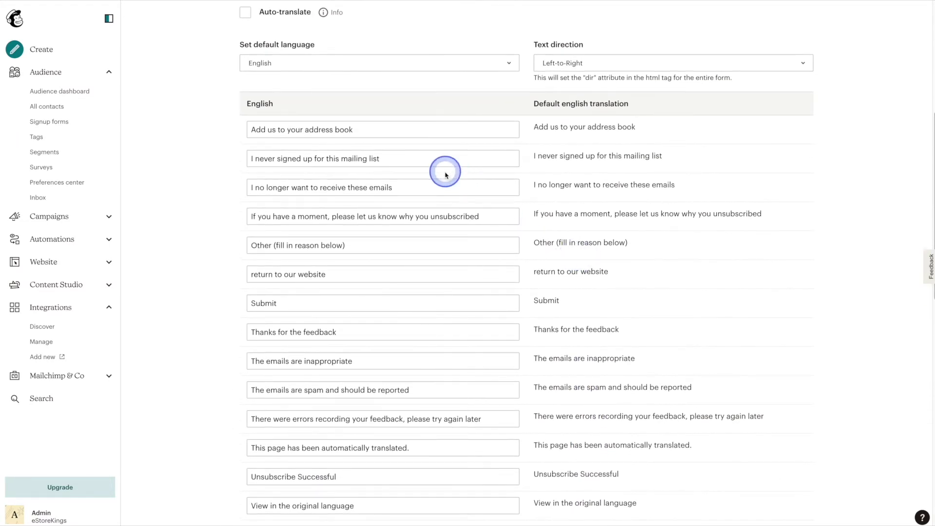
pyautogui.click(441, 189)
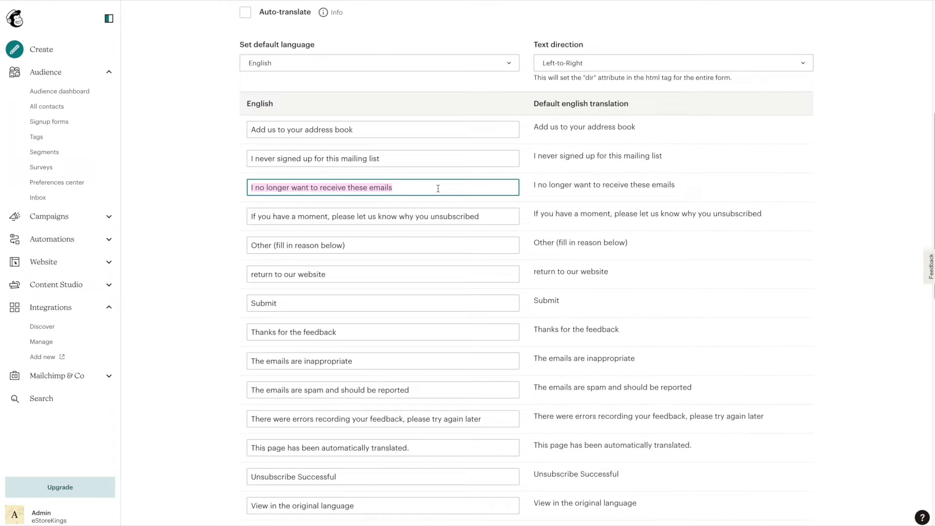
pyautogui.click(438, 188)
pyautogui.write('I am no longer interested in learning about marketing')
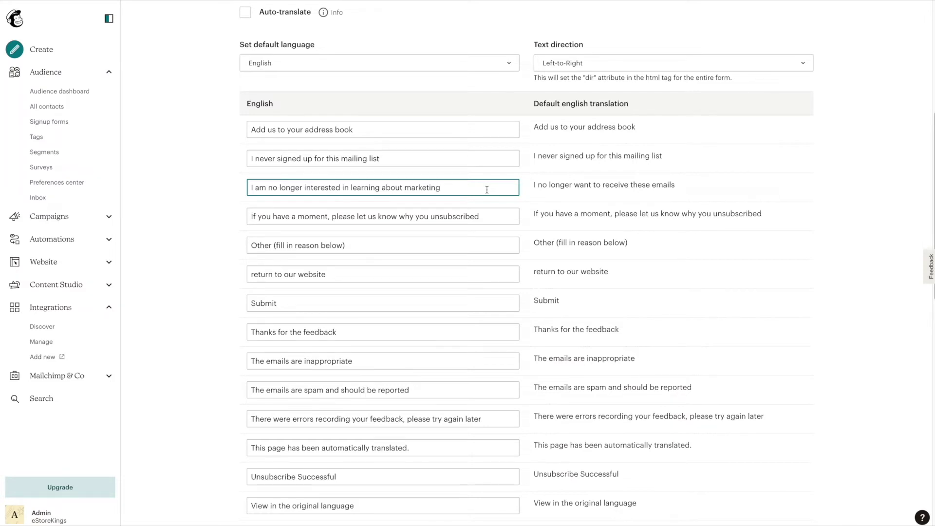
pyautogui.click(524, 209)
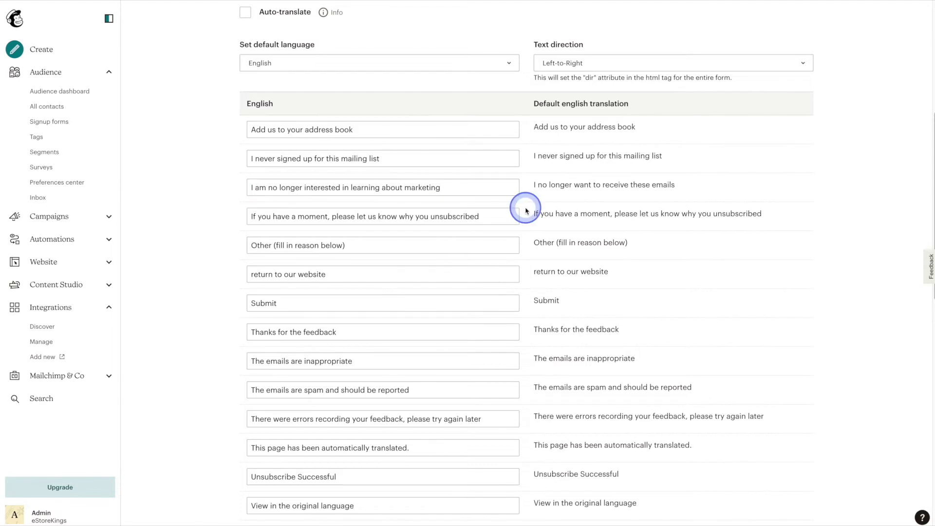
pyautogui.scroll(-10, 525, 208)
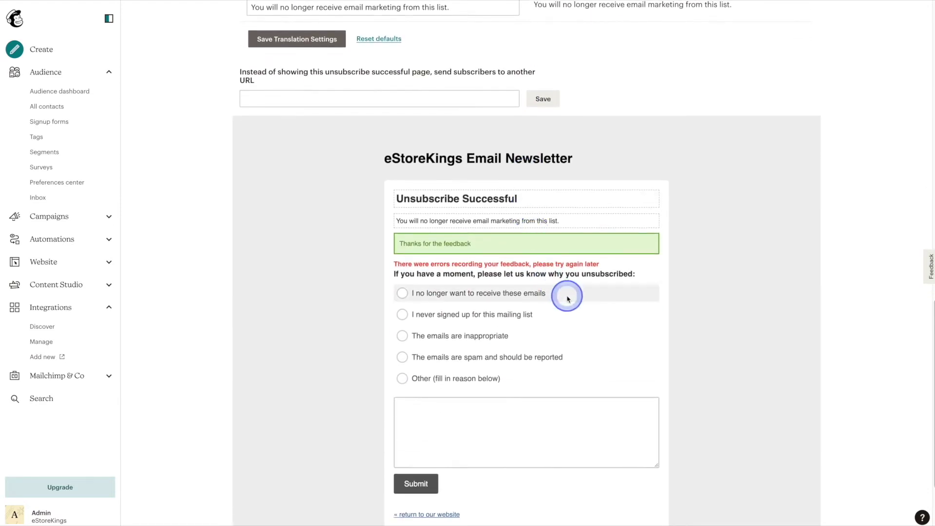
pyautogui.moveTo(567, 299)
pyautogui.mouseDown()
pyautogui.moveTo(547, 315)
pyautogui.moveTo(559, 316)
pyautogui.mouseUp()
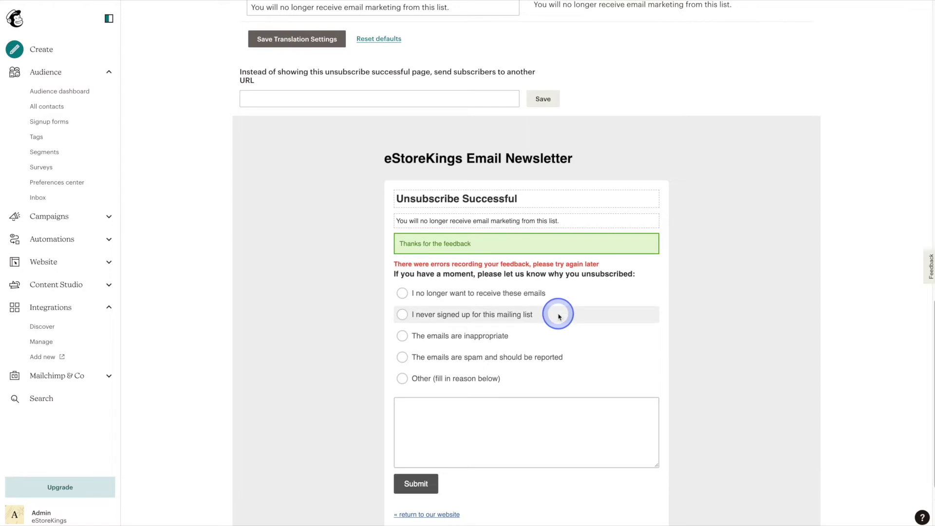
pyautogui.scroll(10, 558, 317)
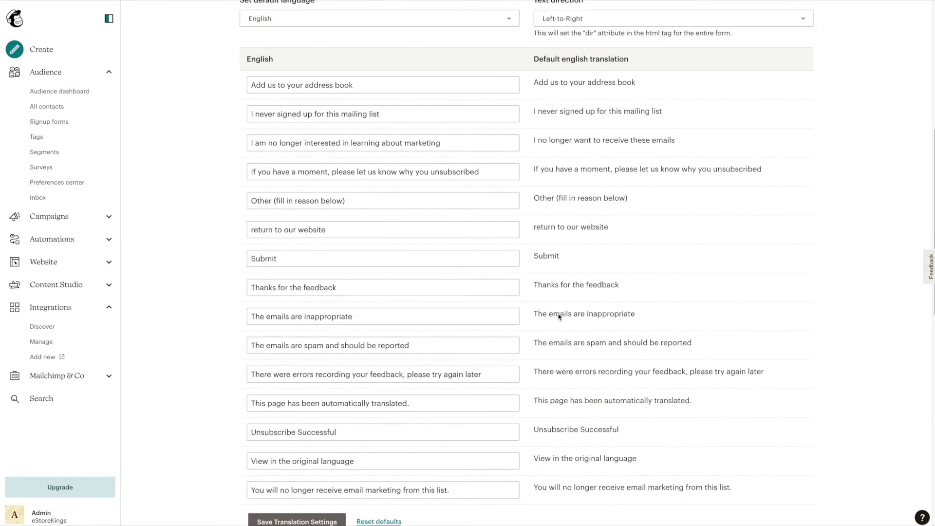
# Replace 'I never signed up for this mailing list' with 'Your content is too basic. I am looking for more advanced learning material'
pyautogui.tripleClick(381, 152)
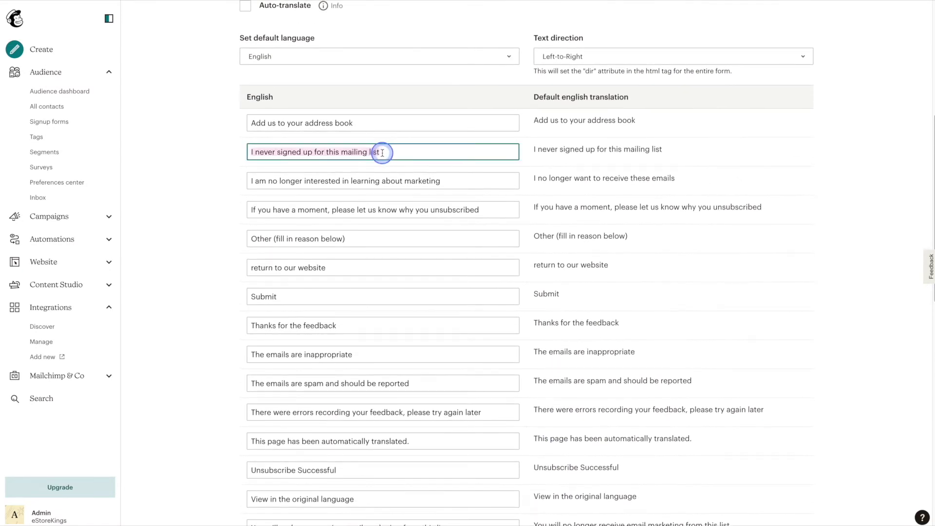
pyautogui.tripleClick(427, 152)
pyautogui.write('Your content is too basic')
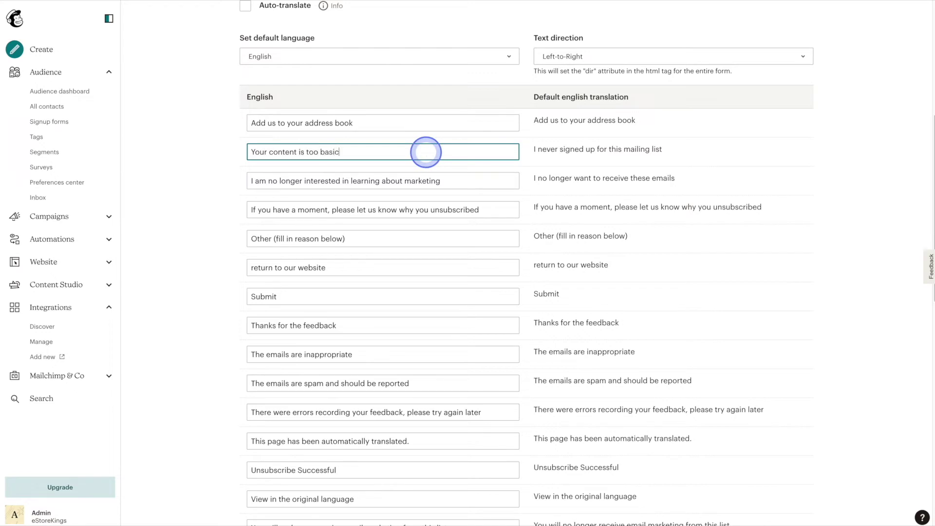
pyautogui.write('. I am looking for more advanced learning mate')
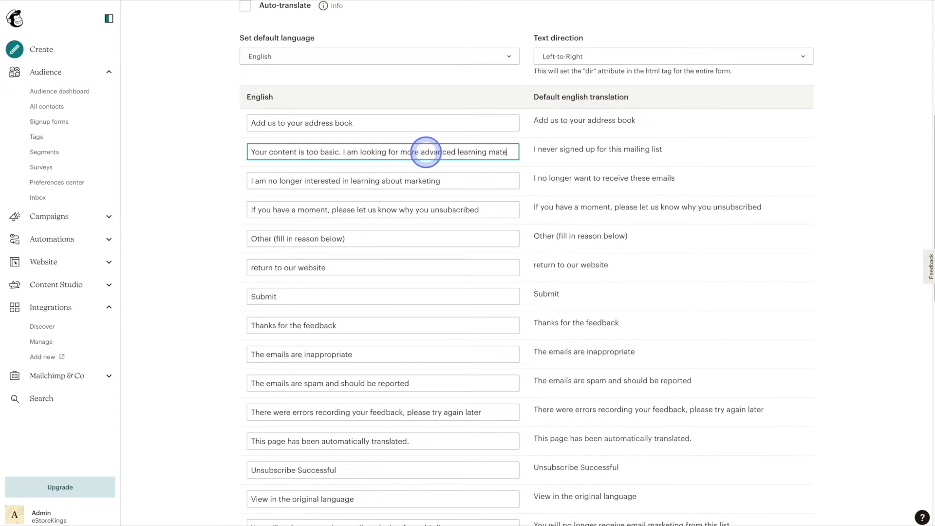
pyautogui.write('rial')
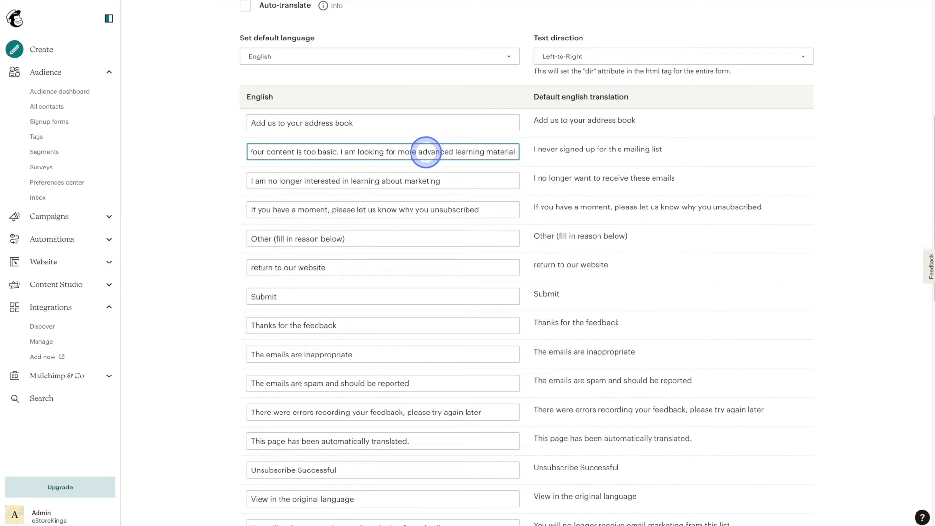
pyautogui.scroll(-10, 549, 308)
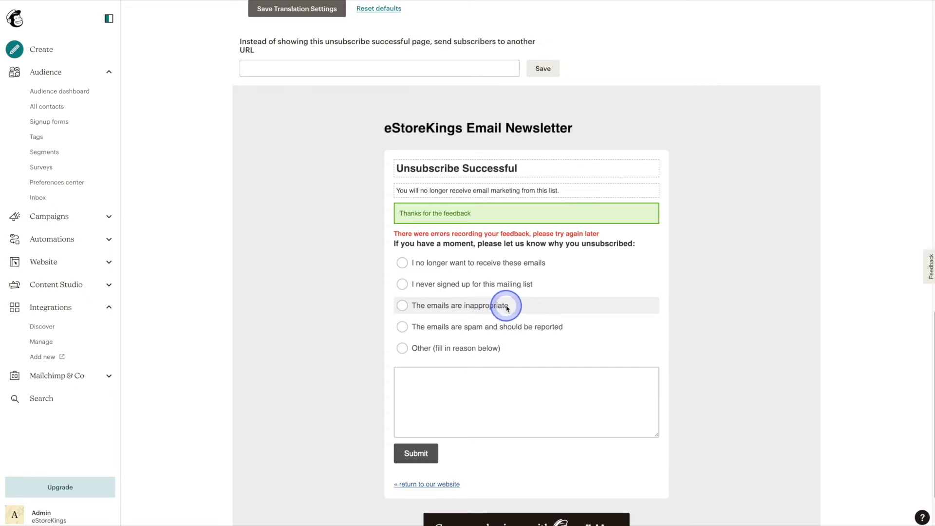
pyautogui.scroll(15, 506, 307)
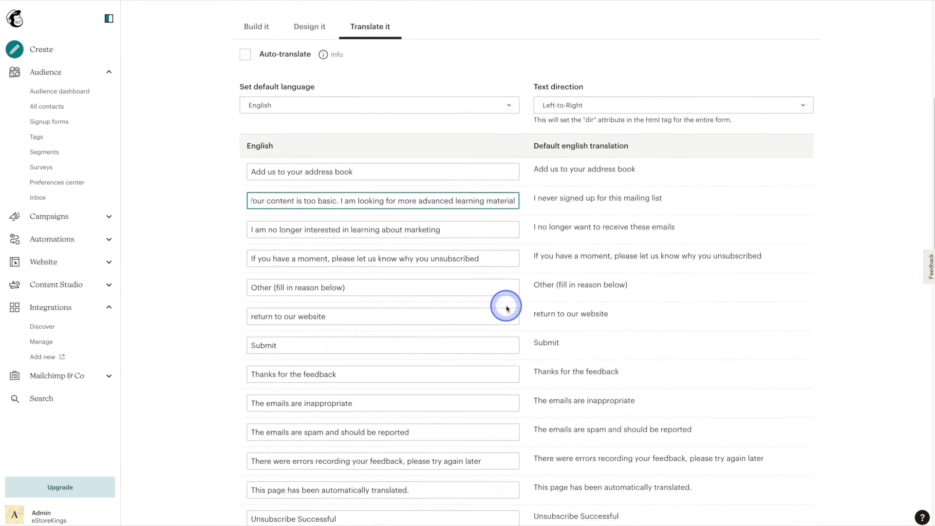
# Replace 'The emails are inappropriate' with 'I was receiving emails too frequently'
pyautogui.tripleClick(469, 392)
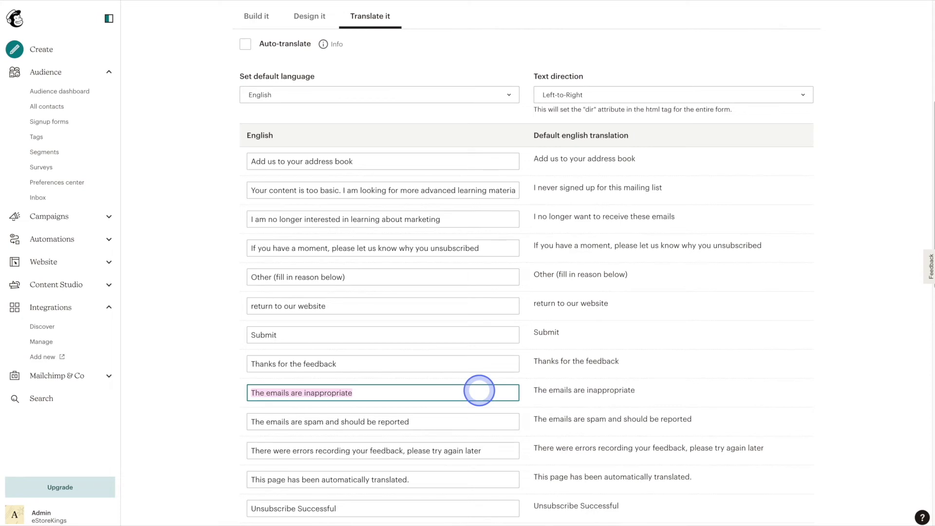
pyautogui.write('I was receiving too')
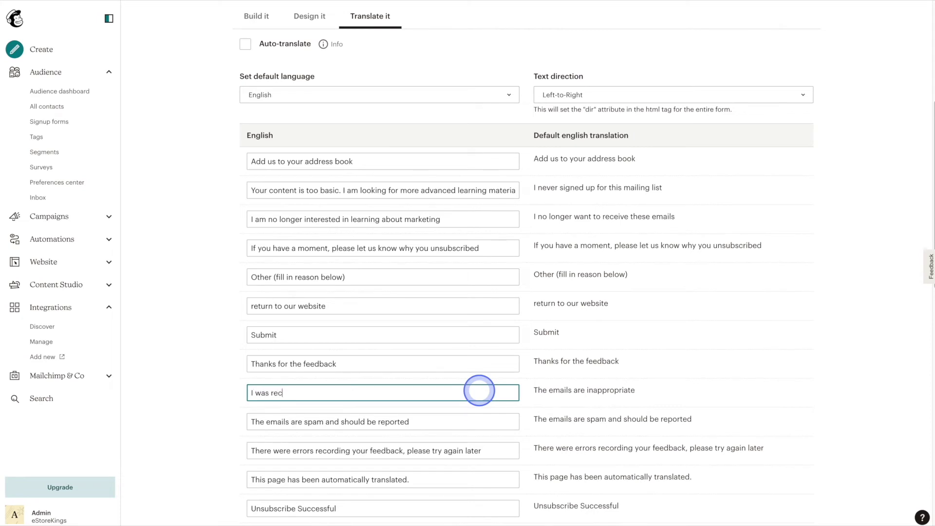
pyautogui.press('BackSpace')
pyautogui.press('BackSpace')
pyautogui.press('BackSpace')
pyautogui.write('emails too frequently')
# Insert 'or inappropriate' after 'spam' in the spam reason
pyautogui.scroll(-2, 479, 391)
pyautogui.click(466, 352)
pyautogui.hotkey('ctrl', 'Left')
pyautogui.hotkey('ctrl', 'Left')
pyautogui.hotkey('ctrl', 'Left')
pyautogui.hotkey('ctrl', 'Left')
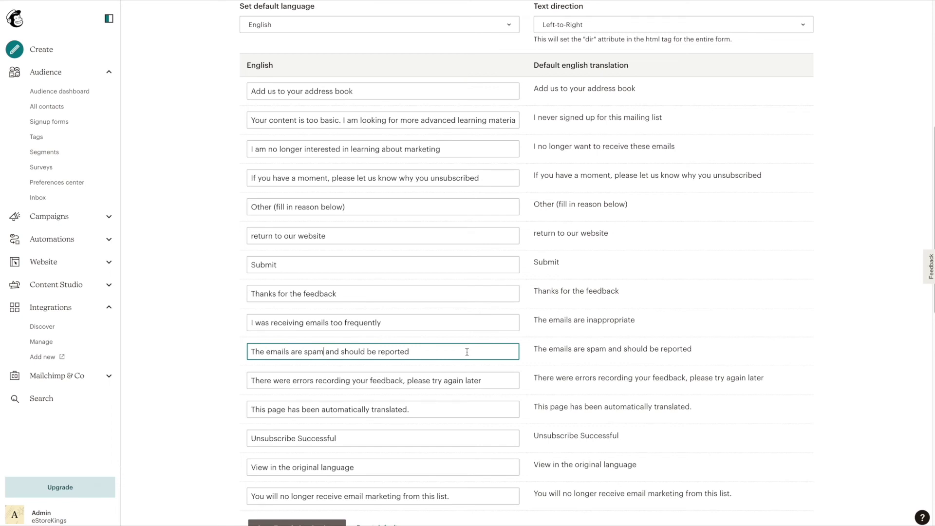
pyautogui.write('or in')
pyautogui.write('appropria')
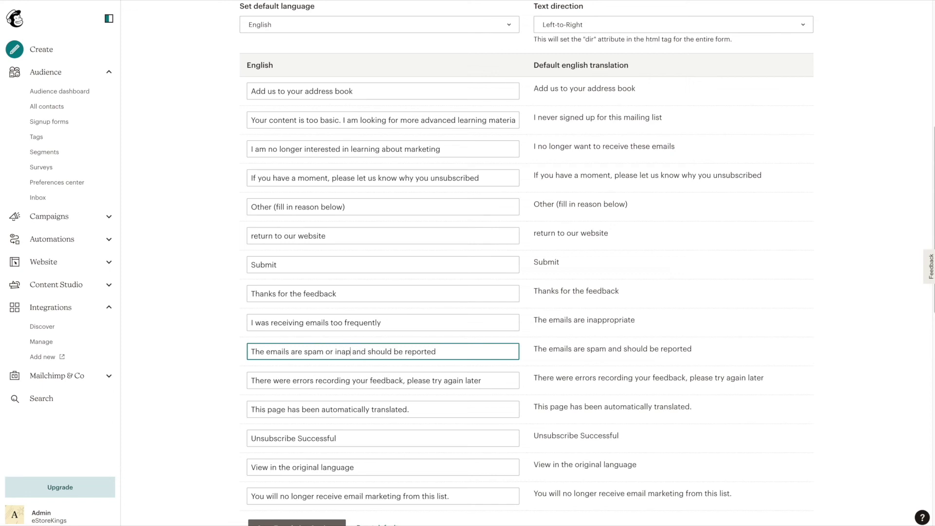
pyautogui.write('te')
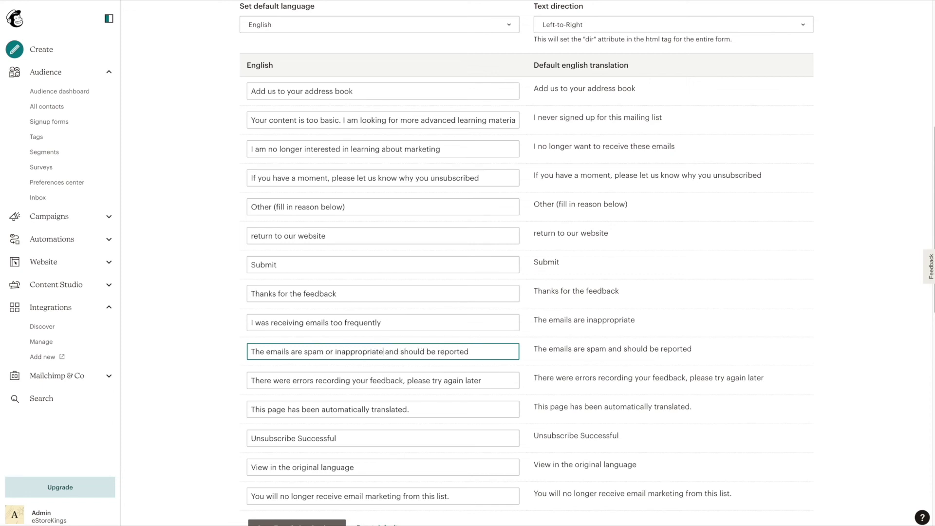
# Complete the spam reason, save the translation settings, and check the preview's new reasons
pyautogui.click(214, 373)
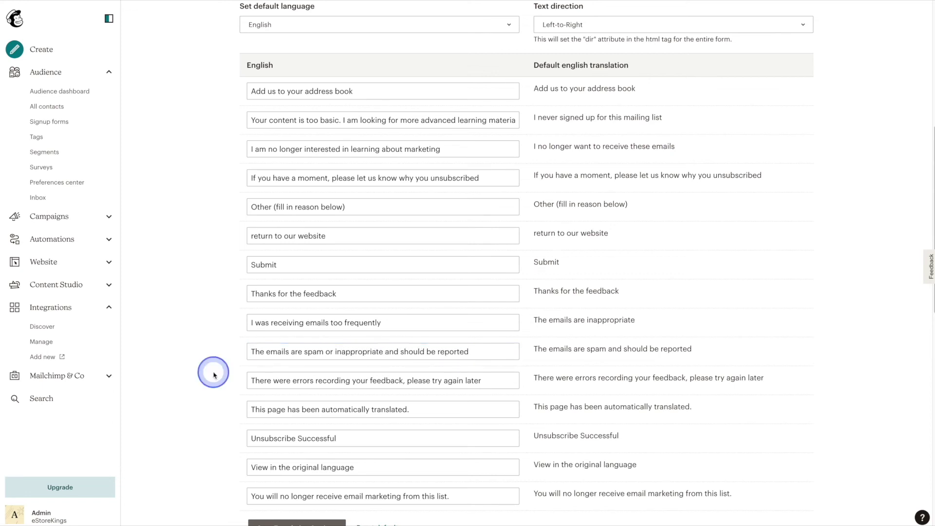
pyautogui.scroll(-2, 215, 377)
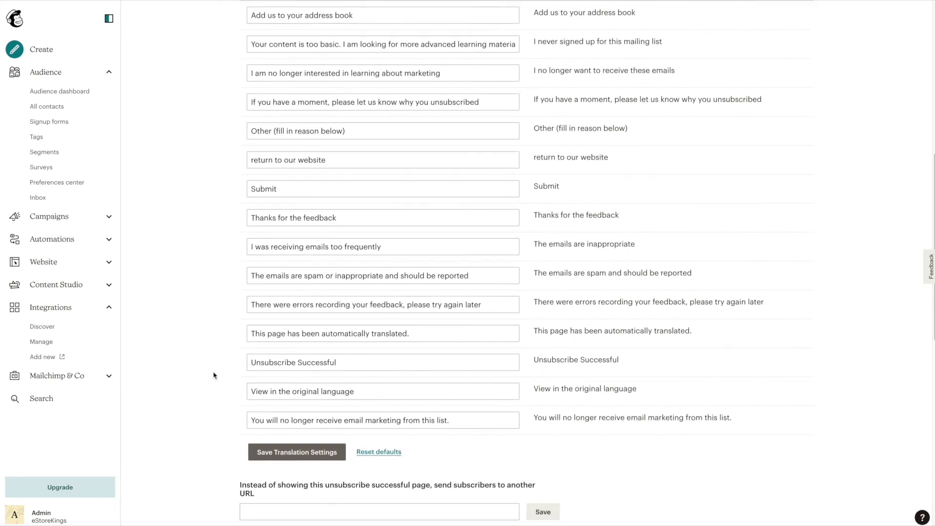
pyautogui.click(234, 440)
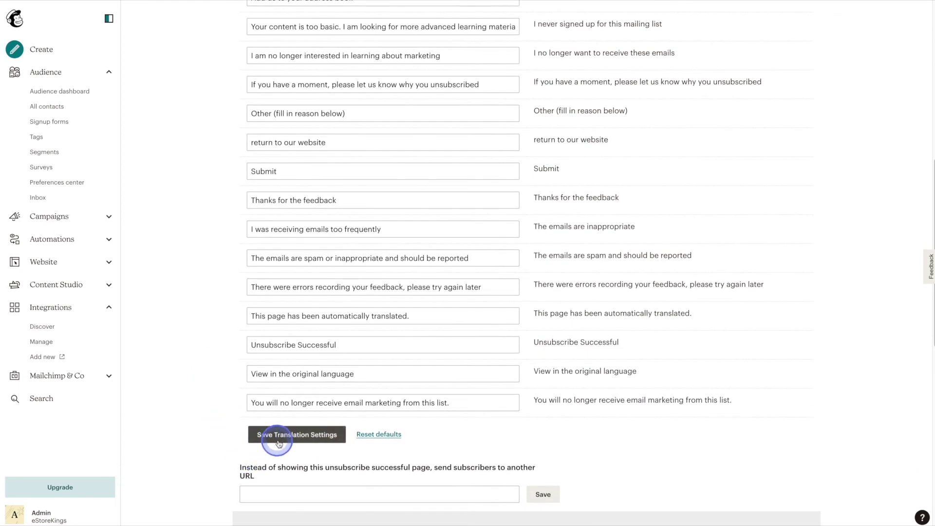
pyautogui.click(318, 442)
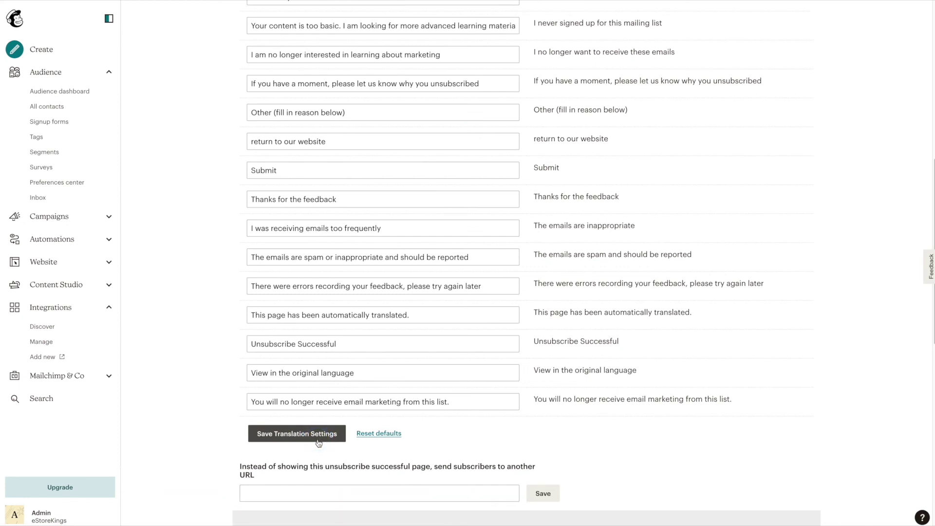
pyautogui.scroll(-10, 318, 443)
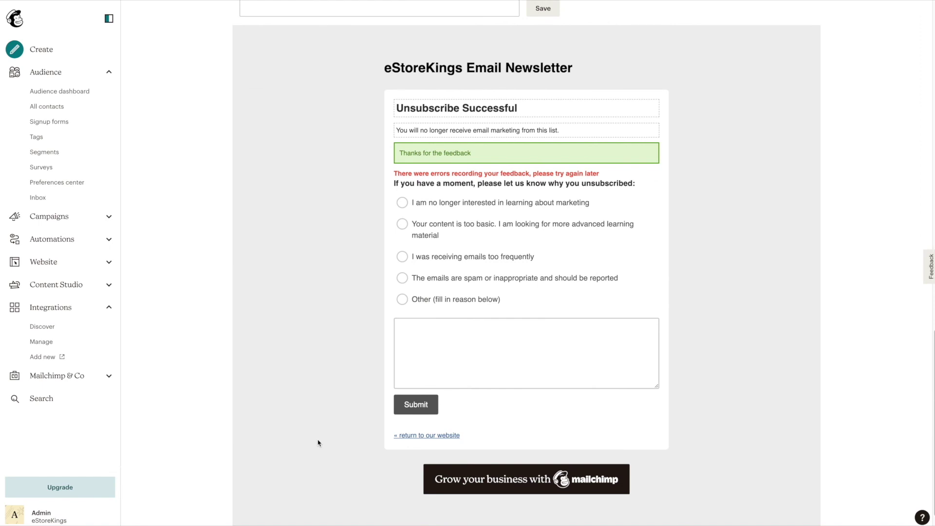